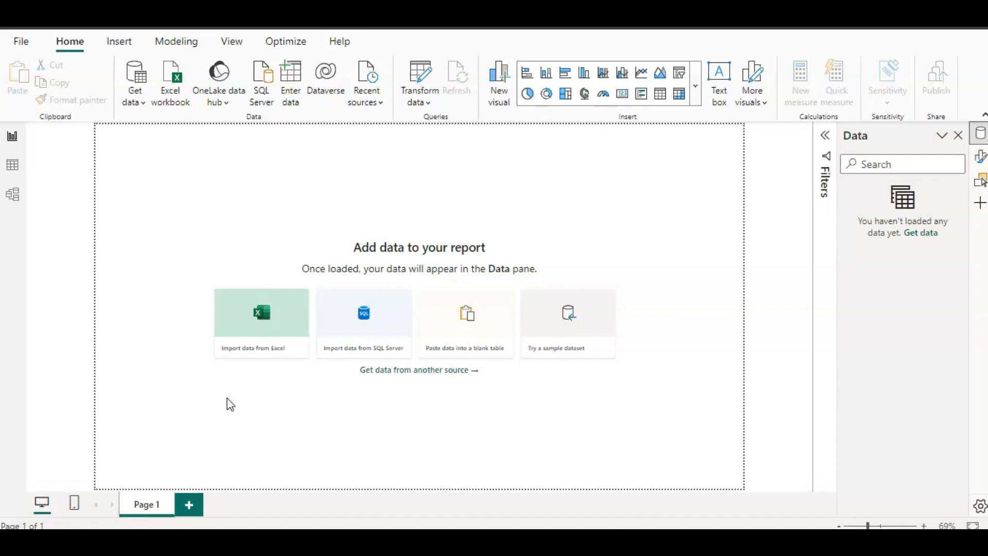
- Import the Data sheet from the Fresh Sqeezed.xlsx workbook and send it to Power Query Editor for transformation
left_click(216, 399)
left_click(134, 100)
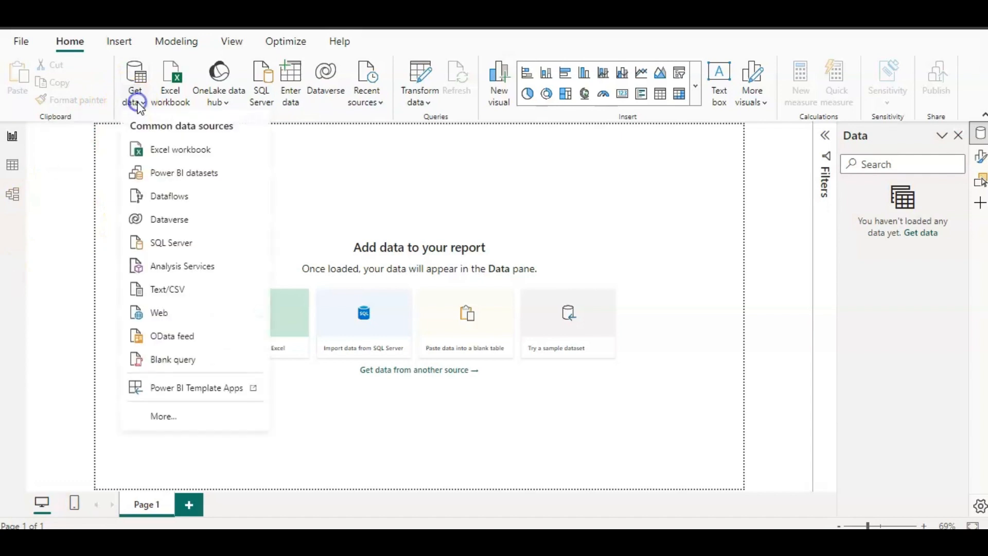
left_click(181, 150)
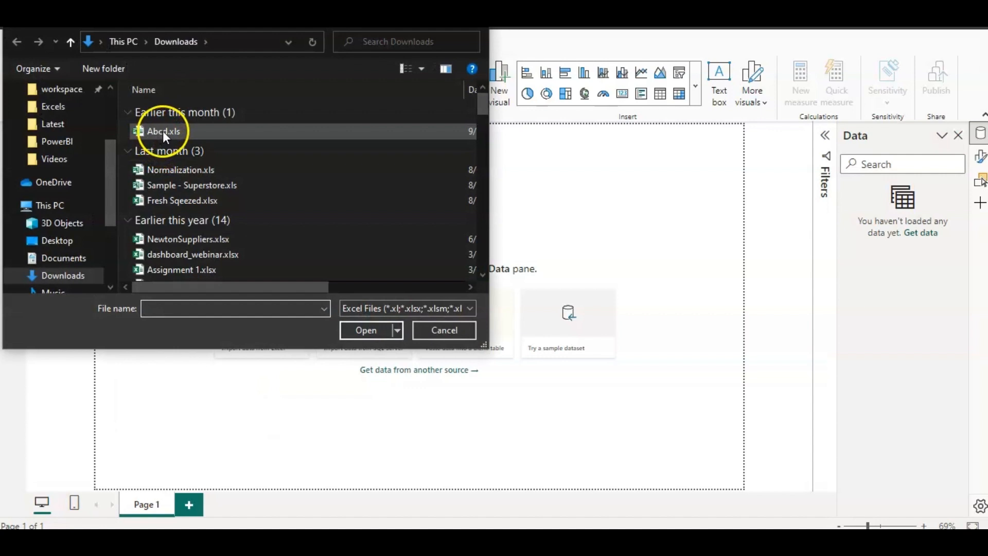
left_click(163, 131)
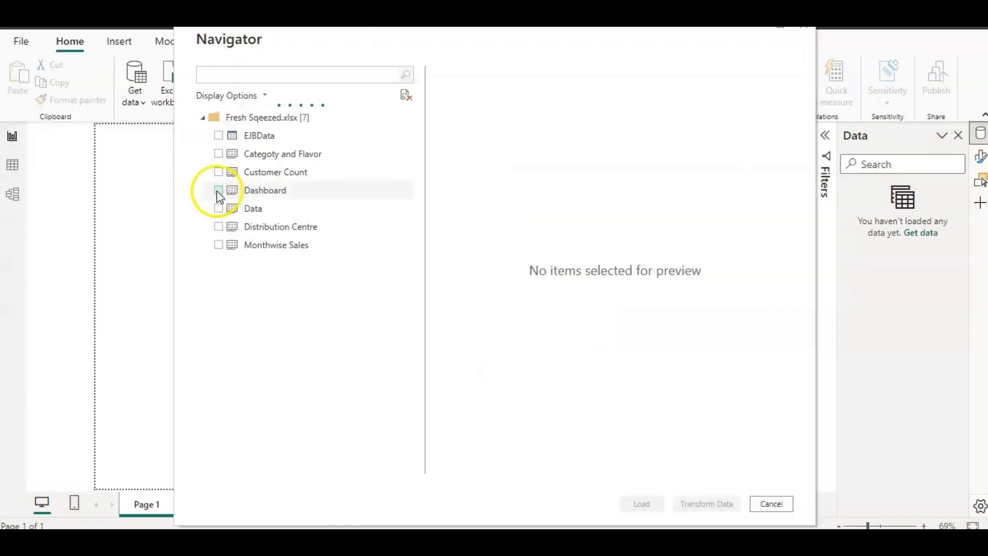
left_click(218, 209)
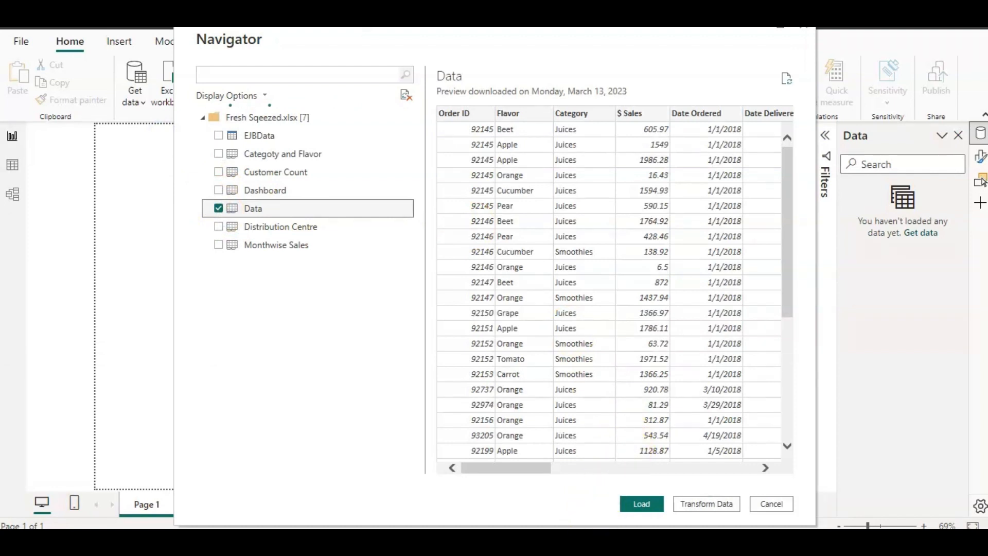
left_click(633, 505)
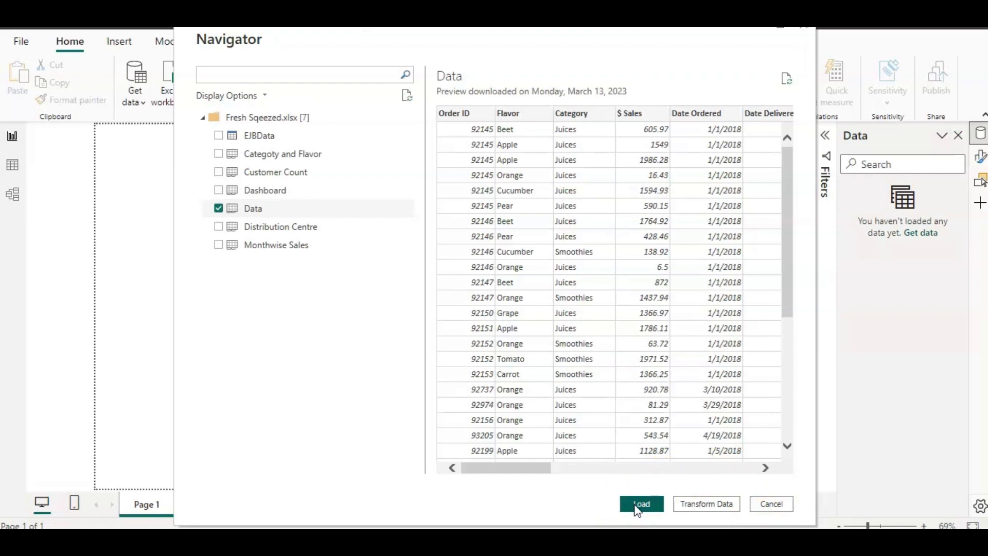
left_click(699, 509)
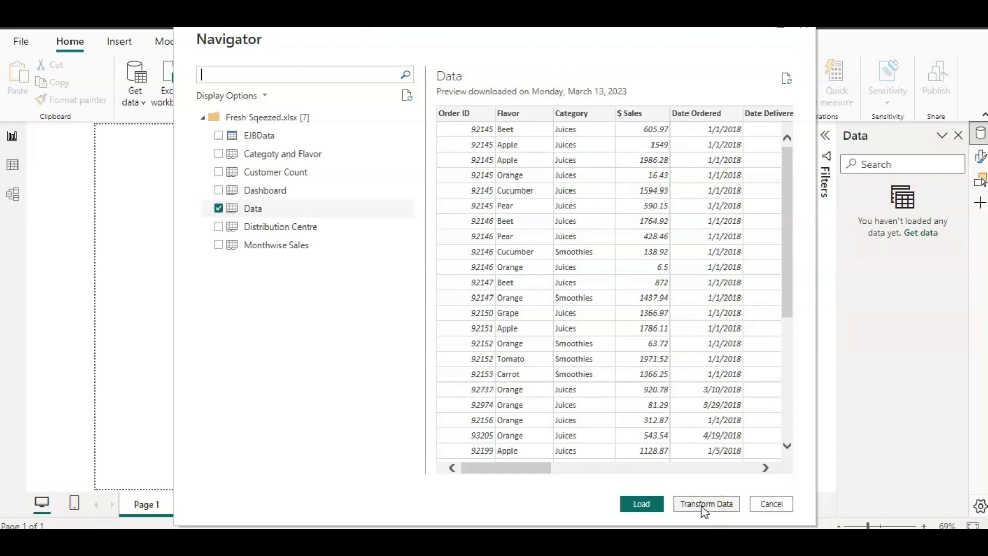
left_click(704, 509)
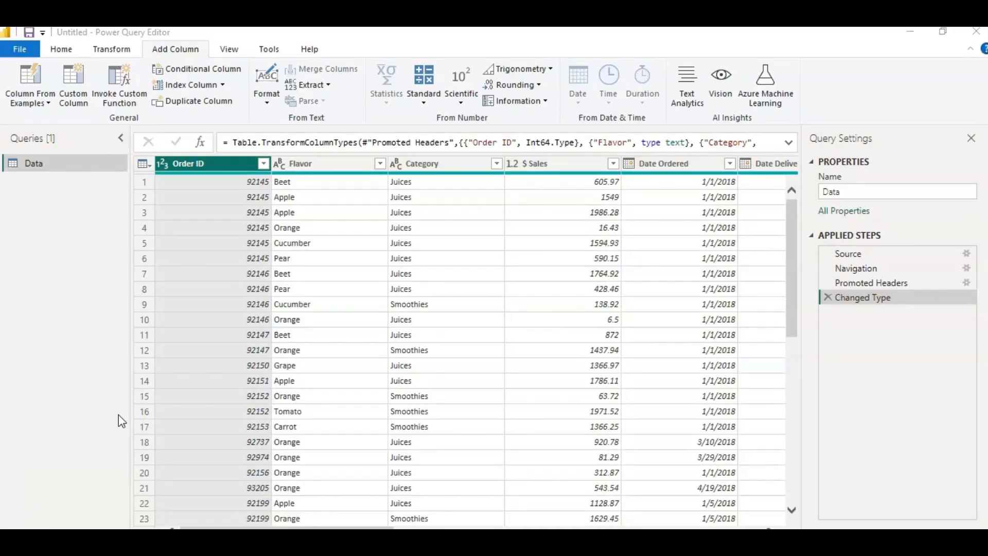
- Close Power Query Editor and apply the Data query to the report
left_click(58, 49)
left_click(31, 103)
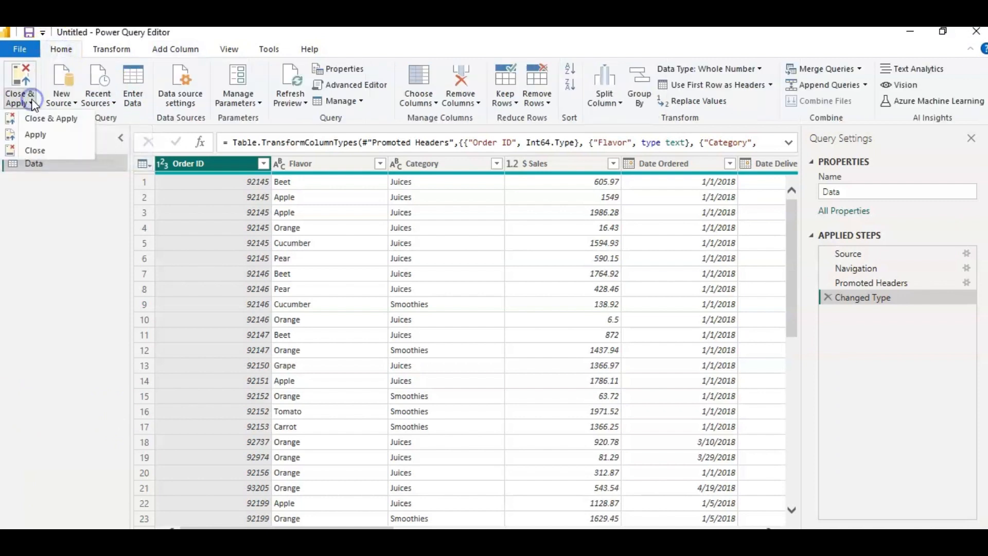
left_click(49, 120)
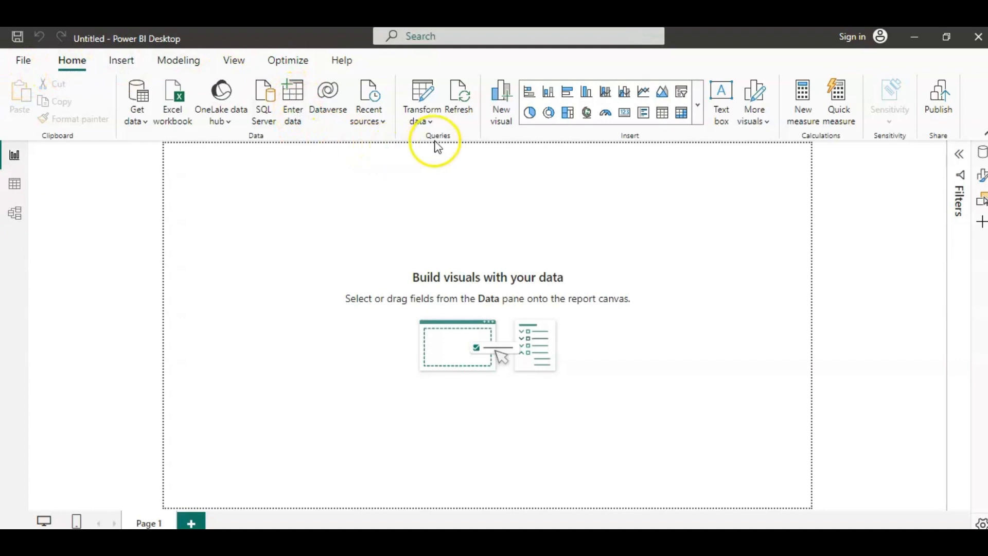
- Show the report's data fields and open the Data table's query for editing
left_click(431, 122)
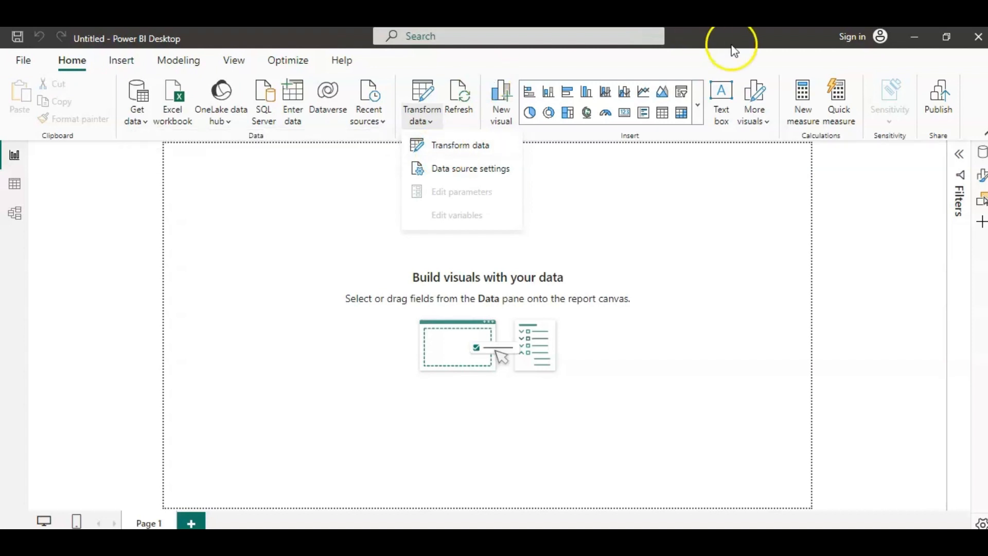
left_click(981, 155)
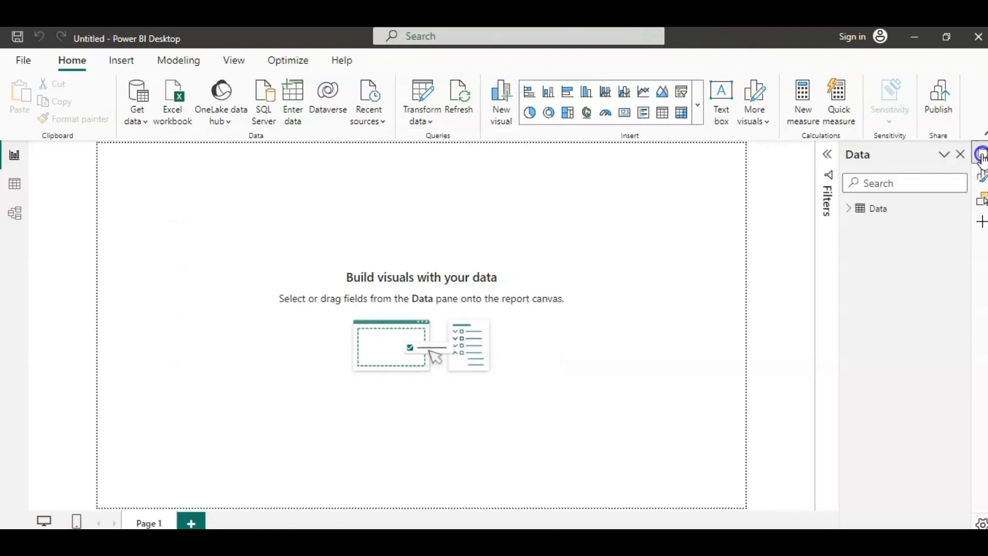
right_click(888, 212)
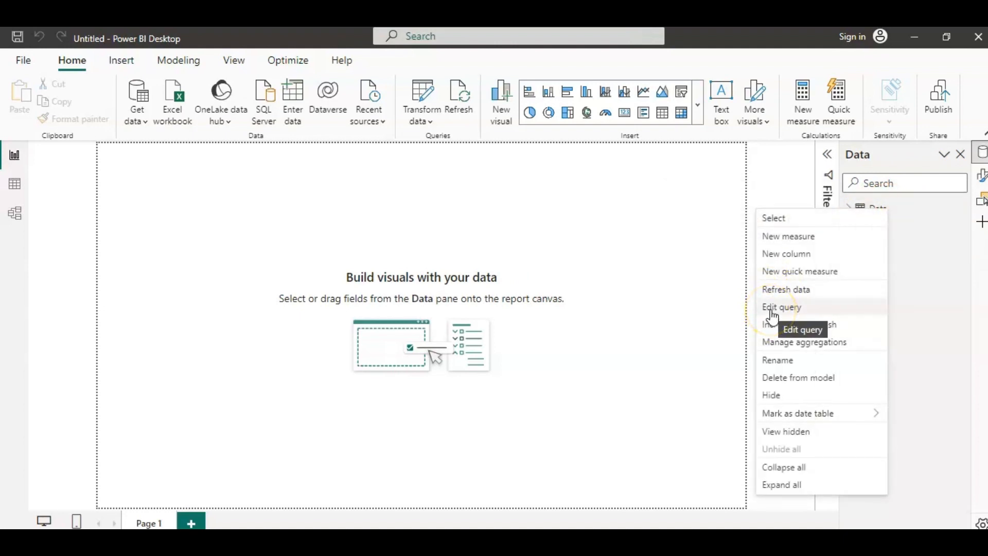
left_click(772, 309)
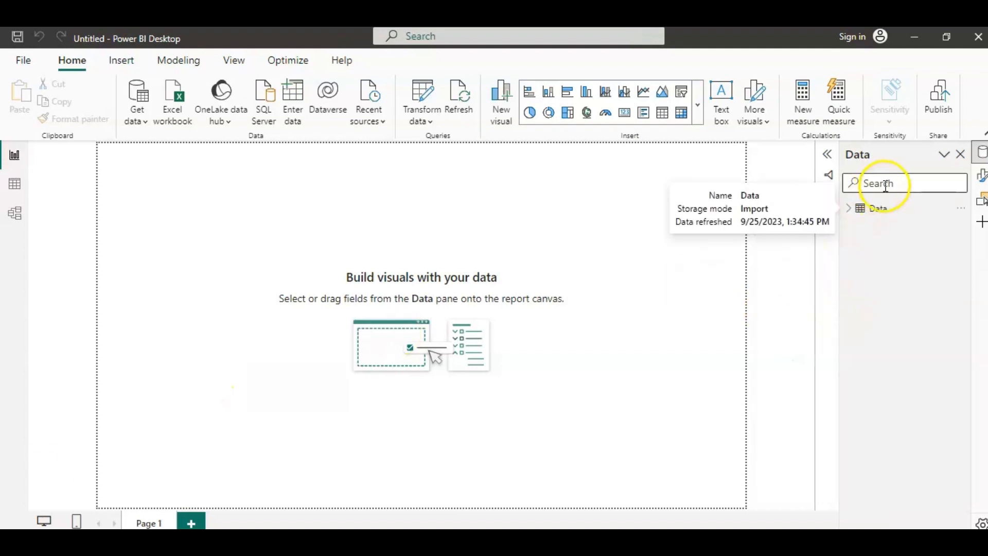
- Delete the Data table from the model
right_click(881, 210)
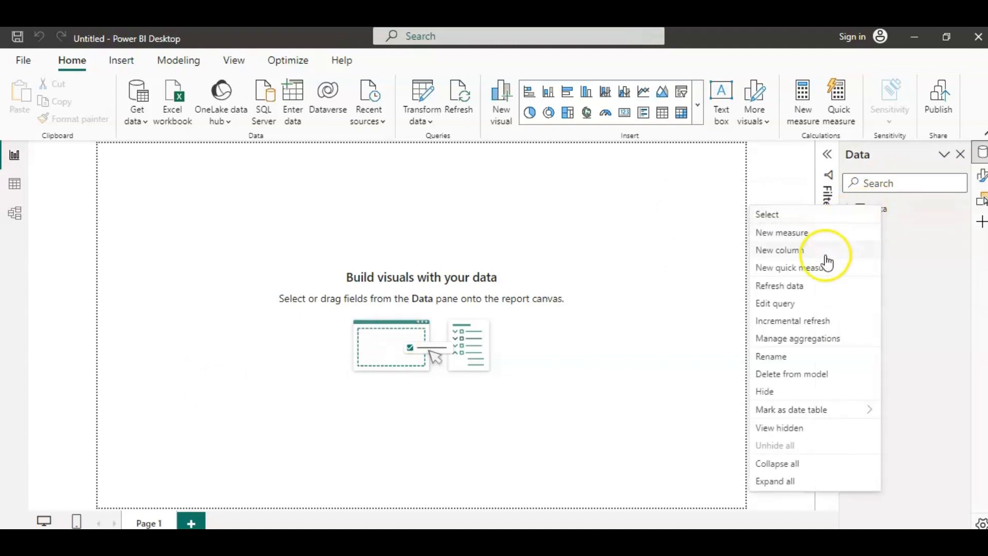
left_click(807, 373)
left_click(588, 328)
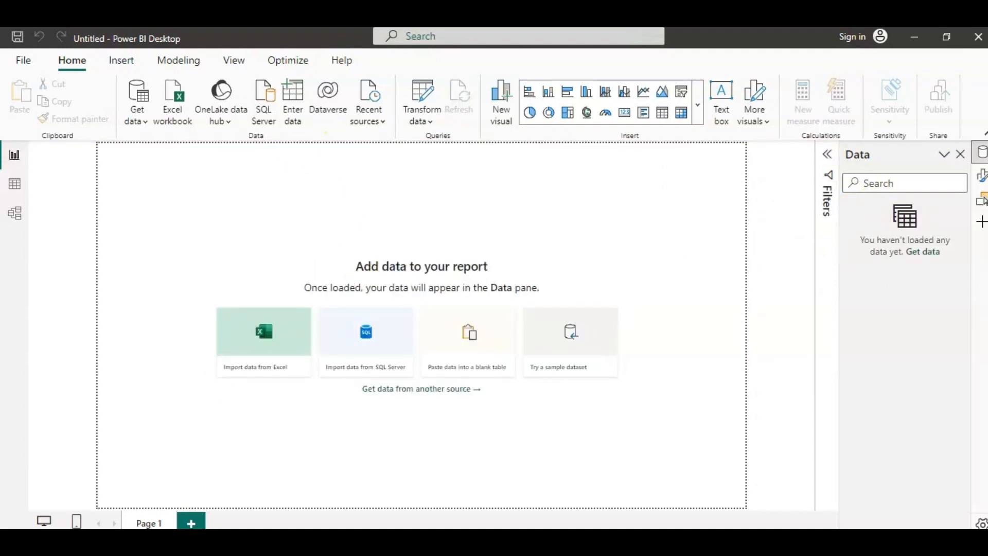
- Open Power Query Editor from the empty report
left_click(427, 118)
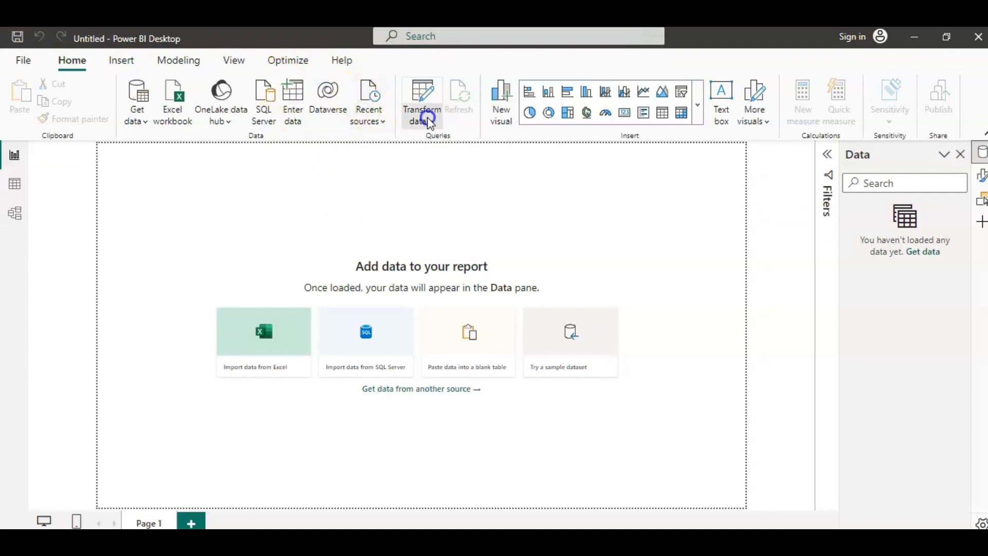
left_click(444, 147)
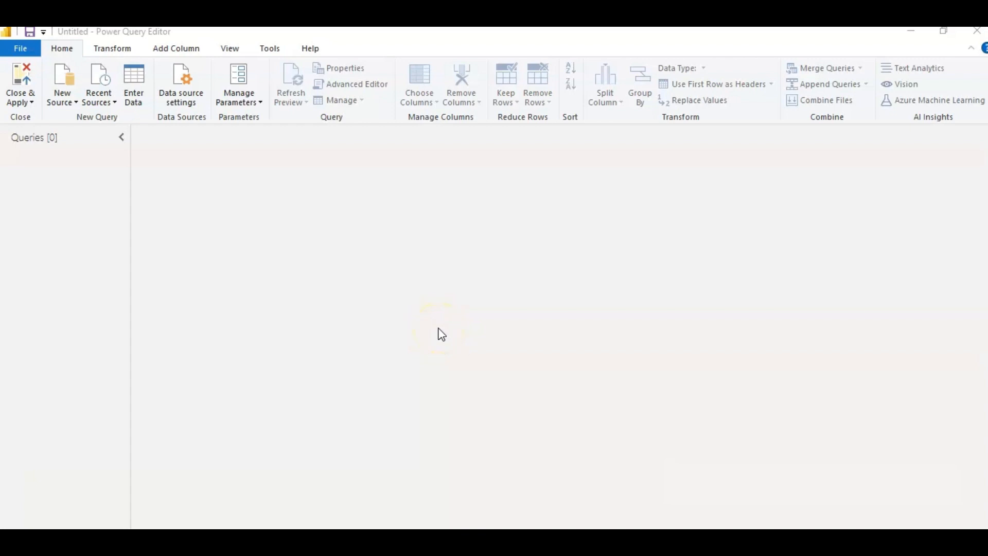
left_click(161, 404)
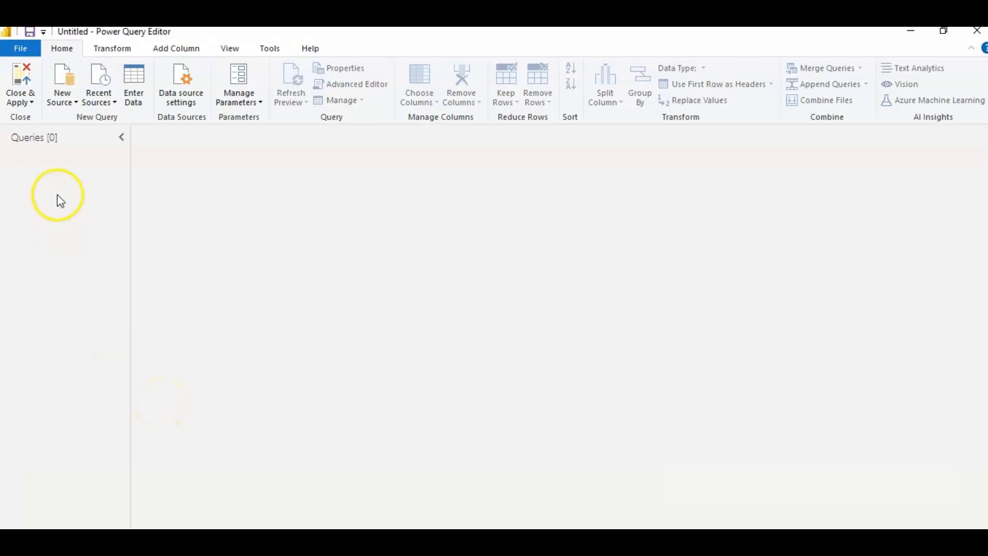
- Add a new Excel Workbook source from Sample - Superstore.xls and import its Orders table as a query
left_click(76, 100)
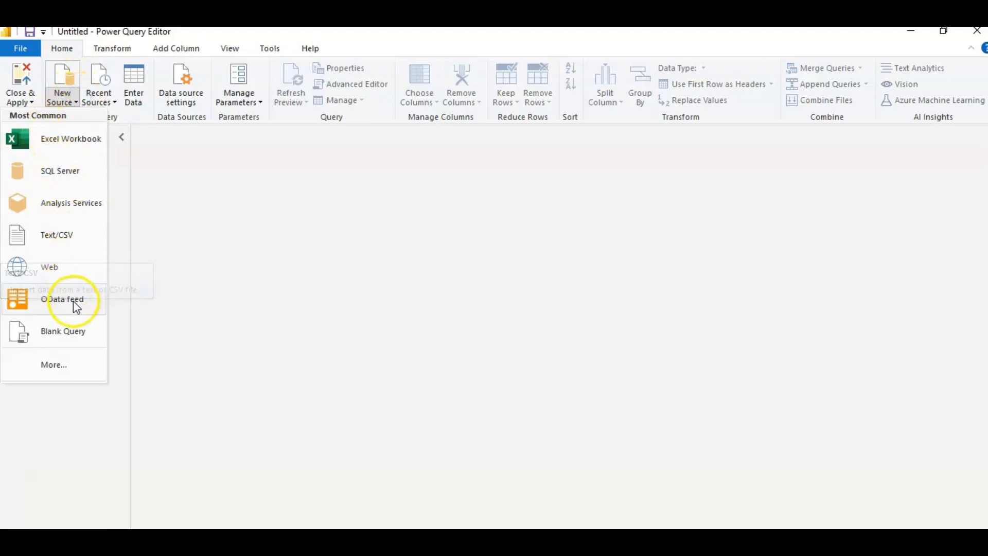
left_click(70, 364)
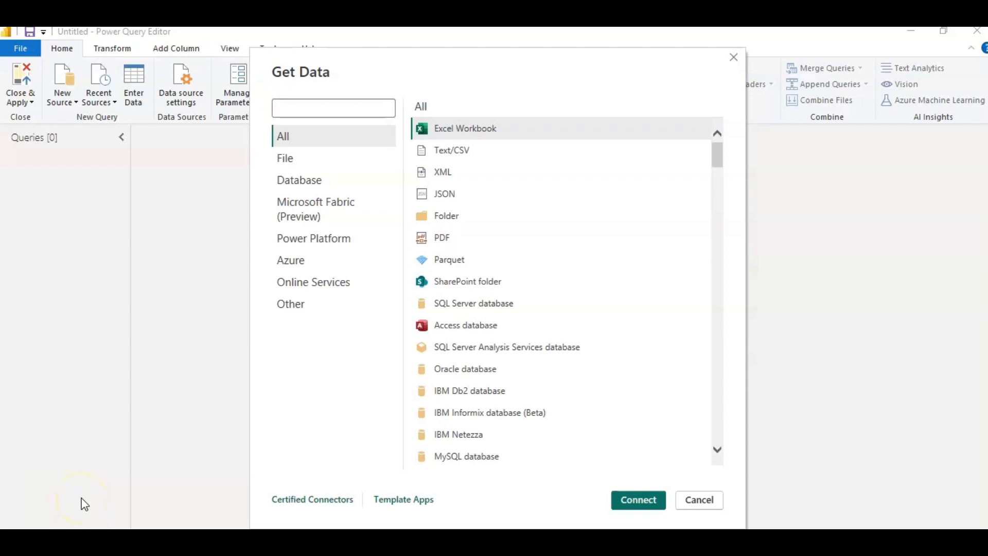
left_click(477, 132)
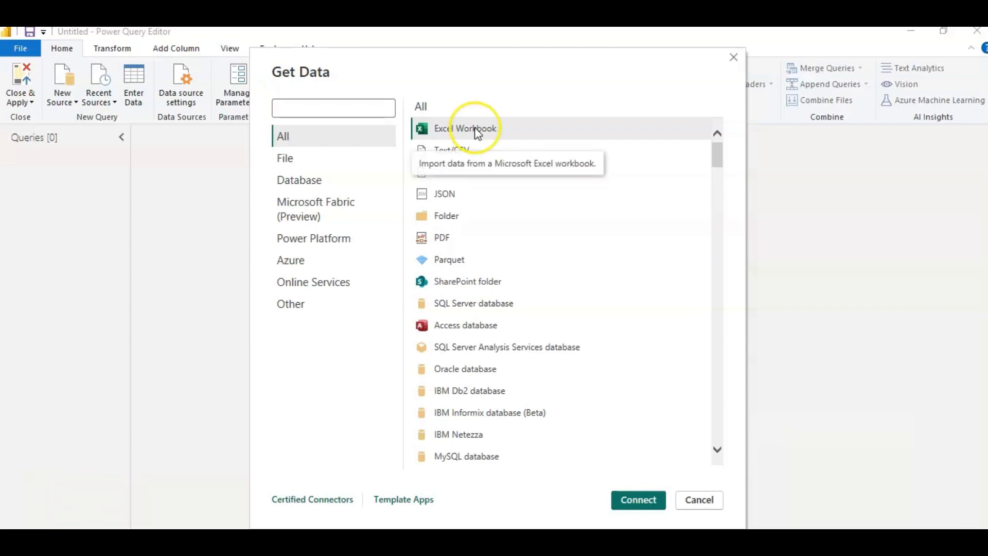
double_click(477, 133)
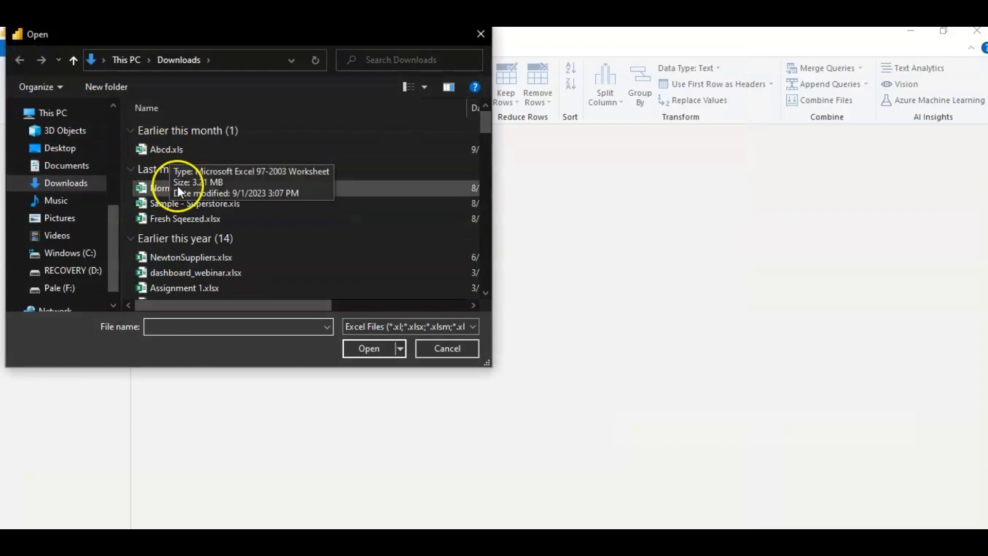
double_click(198, 202)
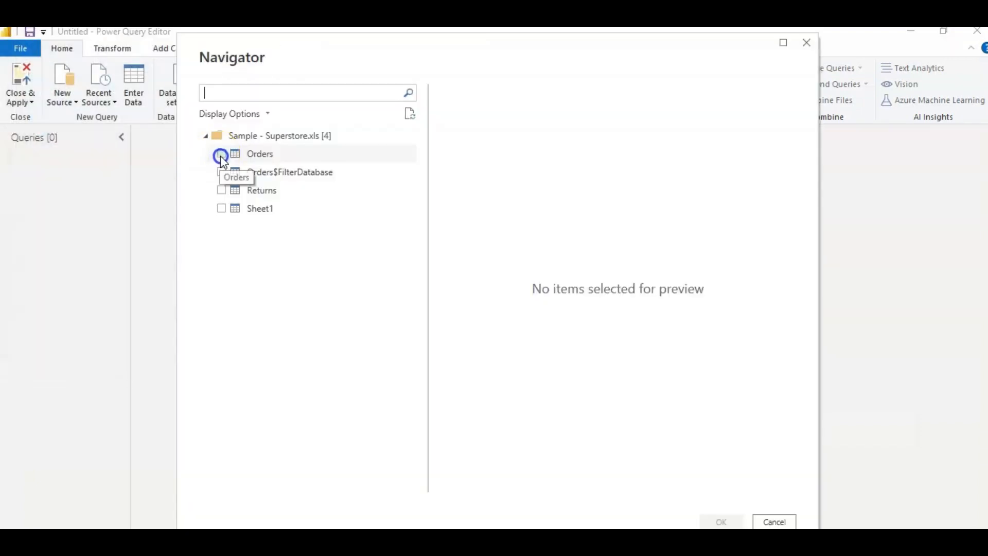
left_click(220, 156)
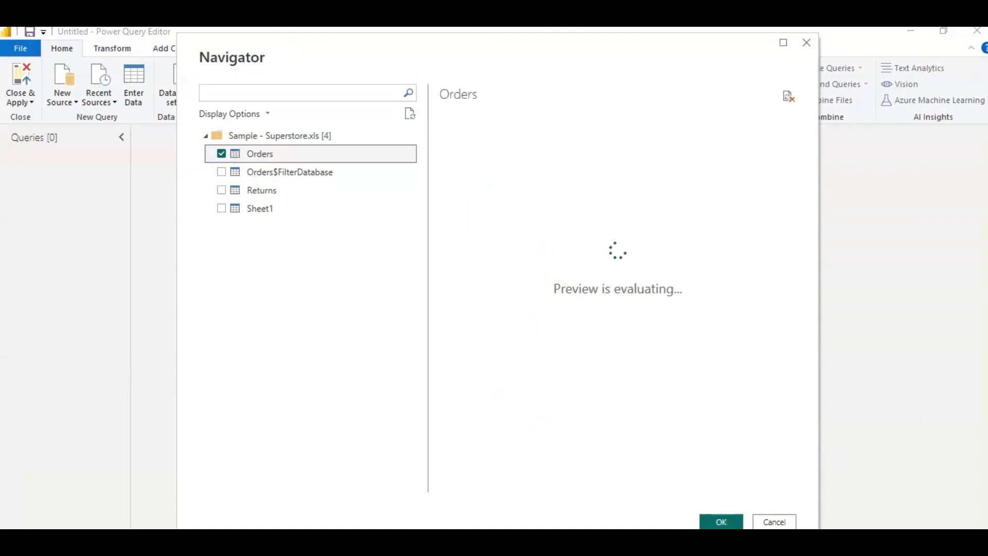
left_click(721, 522)
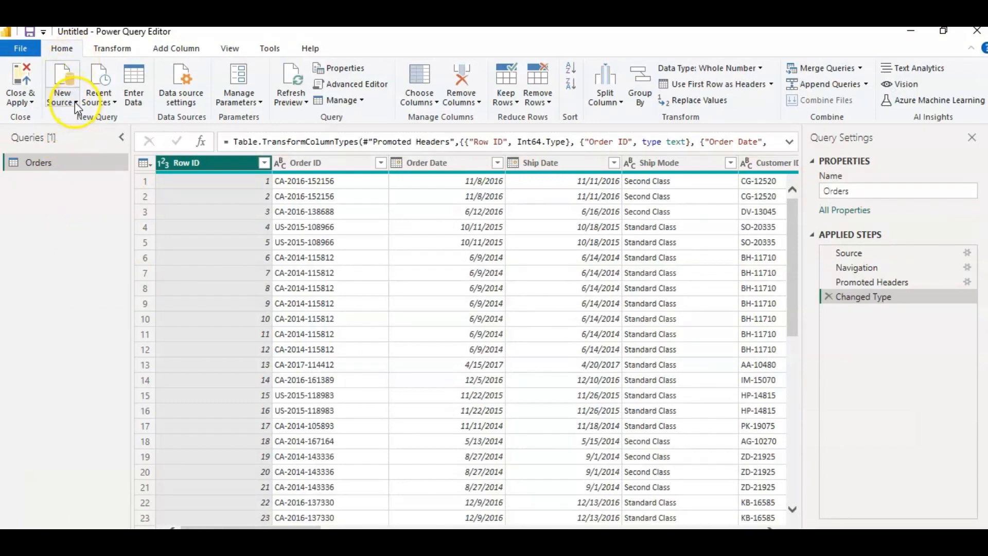
- Add a new Text/CSV source and import Product.csv as a query with the default import settings
left_click(75, 102)
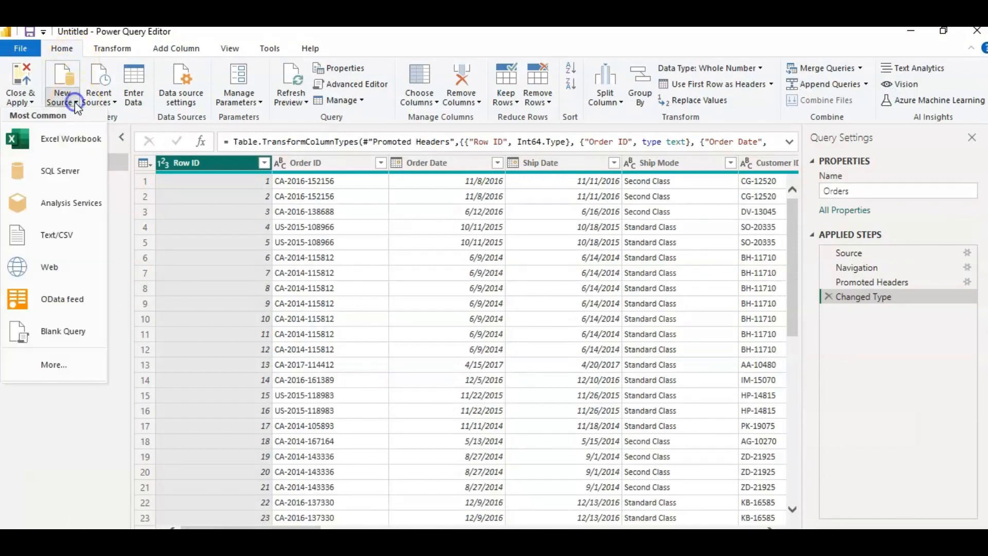
left_click(73, 238)
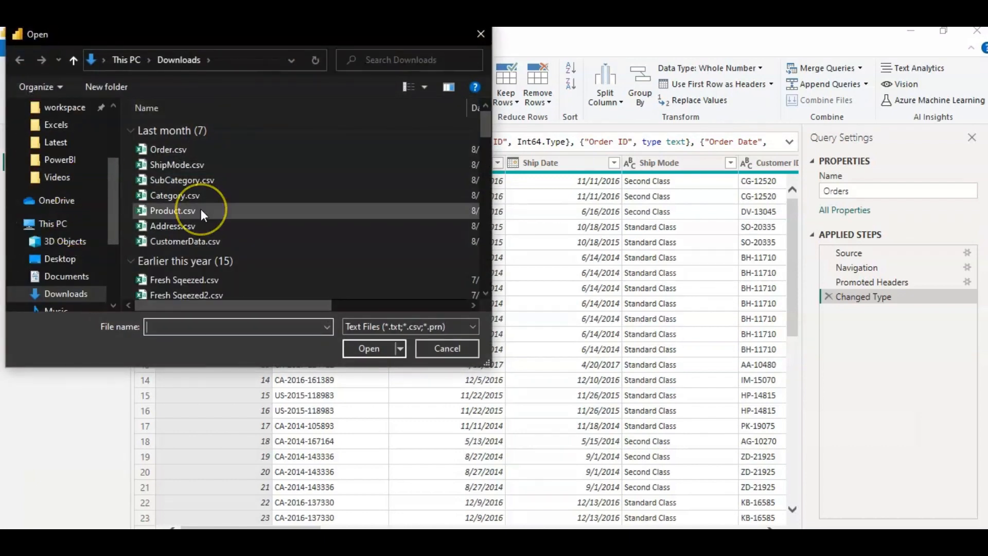
double_click(201, 209)
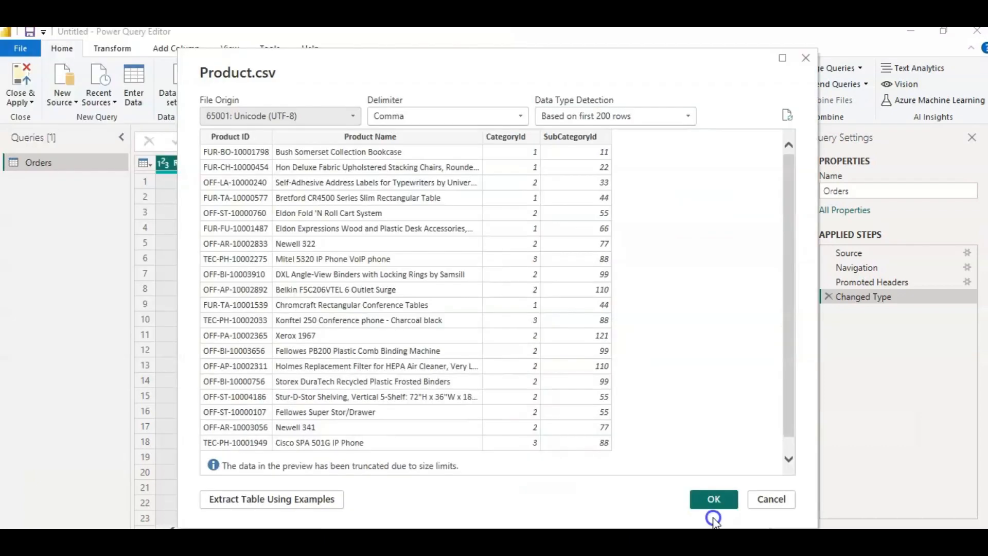
left_click(715, 500)
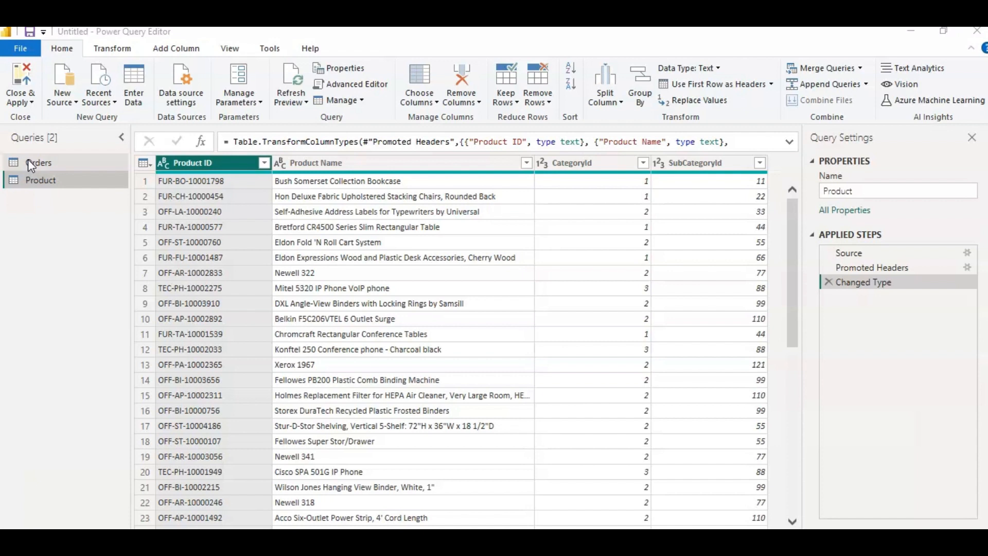
- Review the list of recently used data sources
left_click(55, 198)
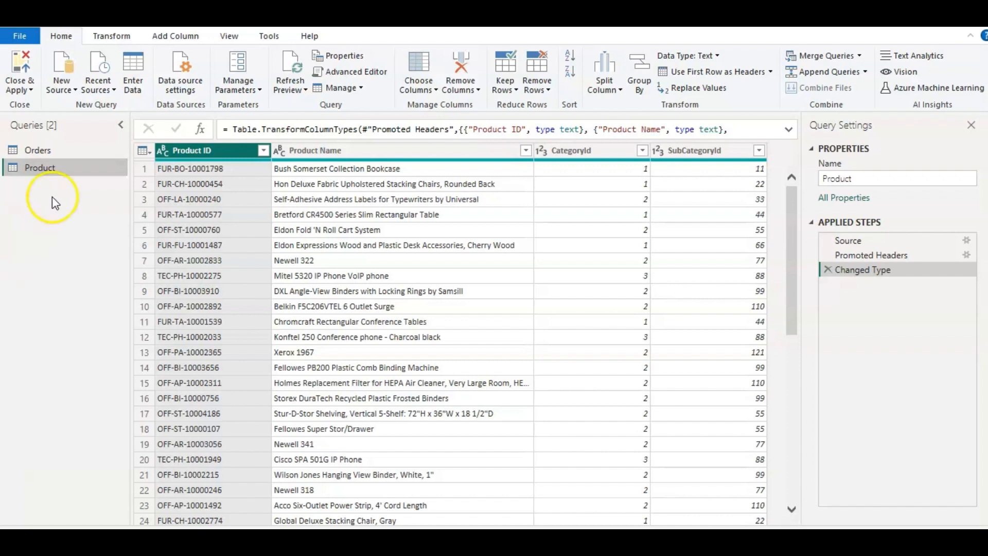
left_click(112, 92)
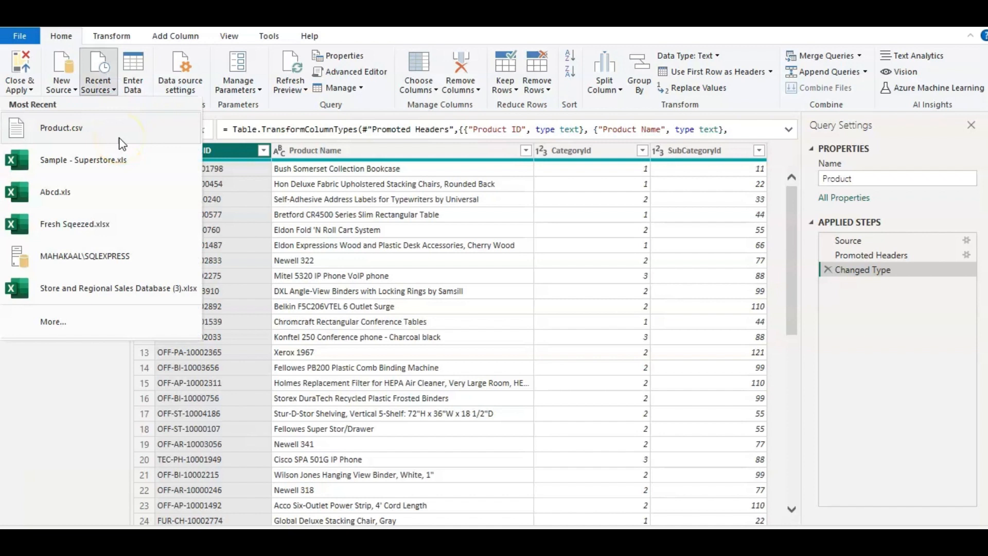
left_click(124, 160)
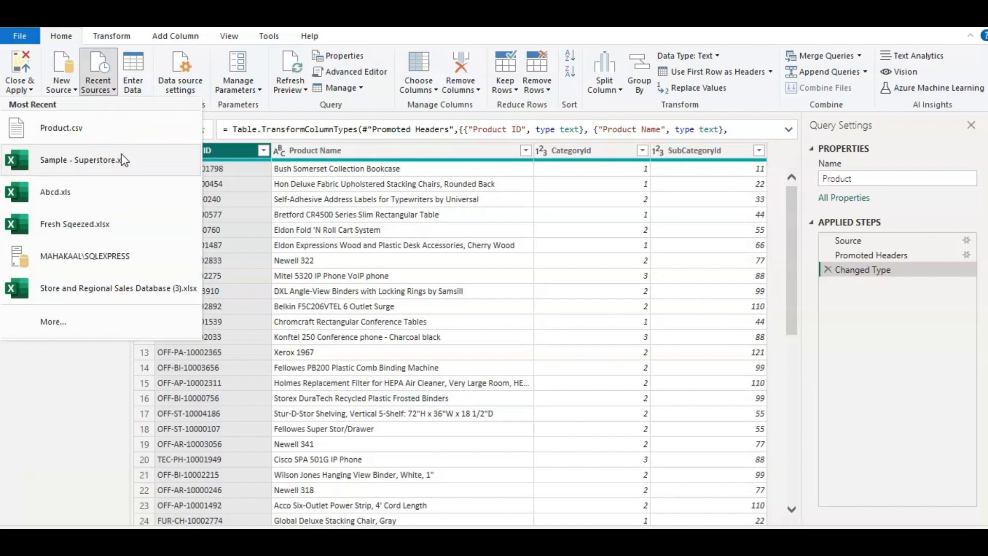
left_click(122, 216)
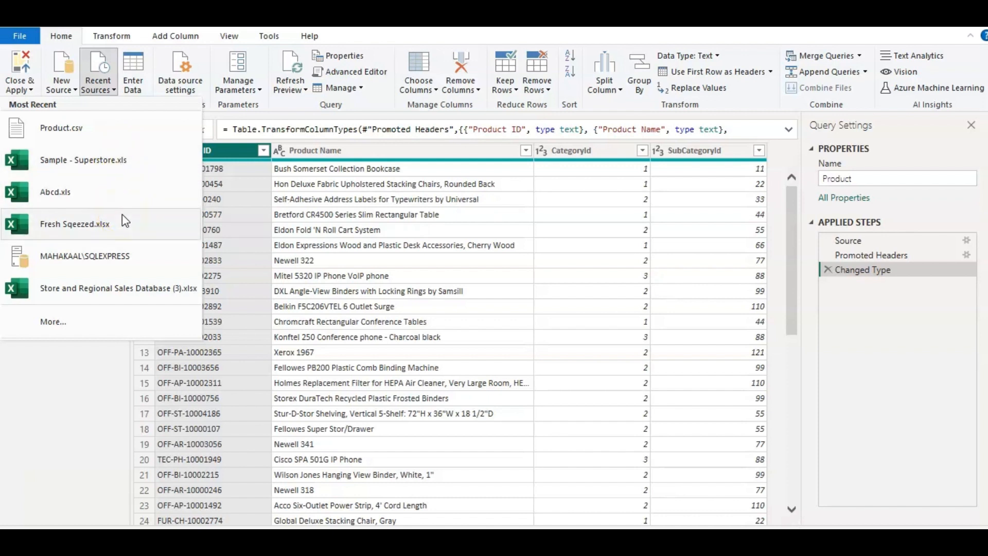
left_click(126, 353)
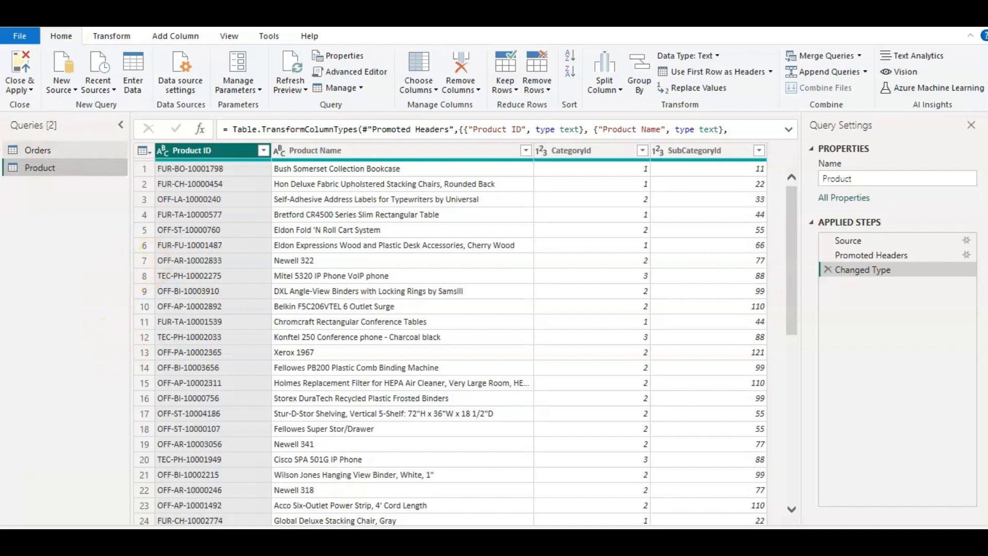
- Start a manually entered table and expand its blank grid to three columns and three rows
left_click(137, 67)
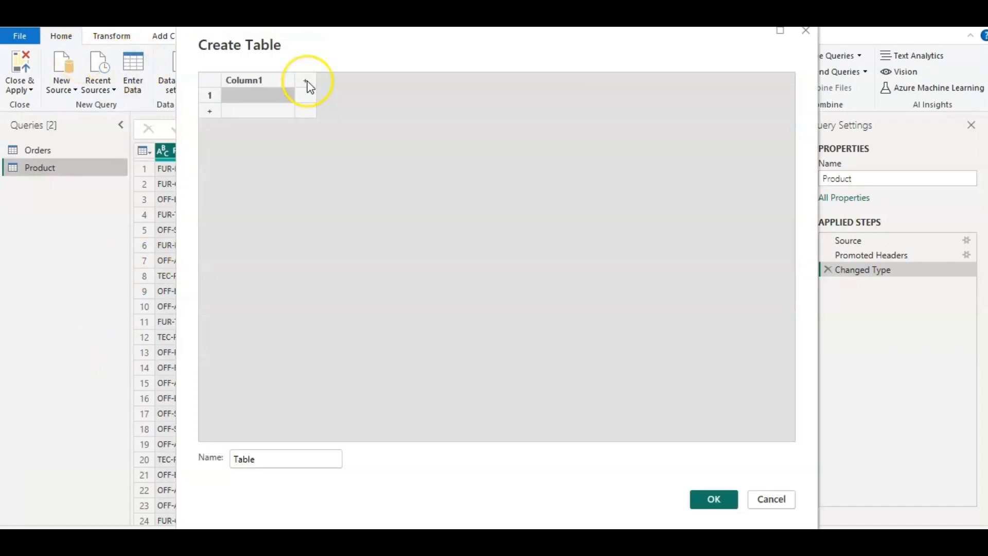
left_click(307, 82)
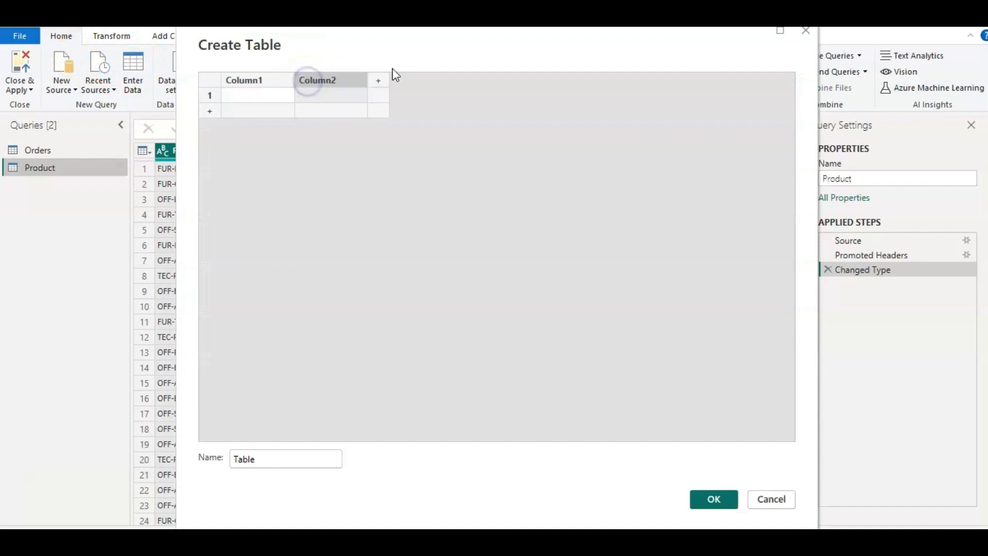
left_click(378, 80)
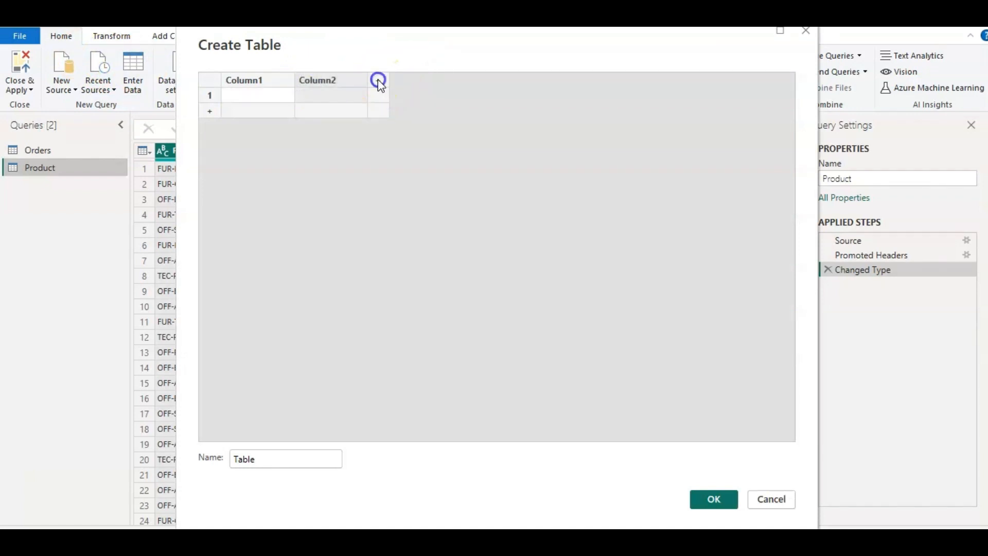
left_click(209, 112)
left_click(209, 128)
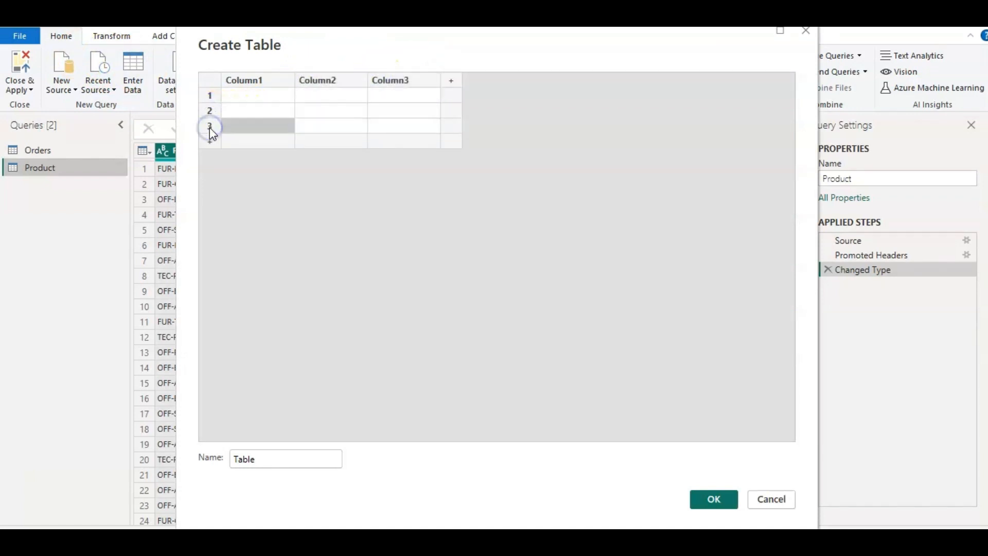
- Fill the first row of the new table with Name, Address and Email Id
left_click(247, 100)
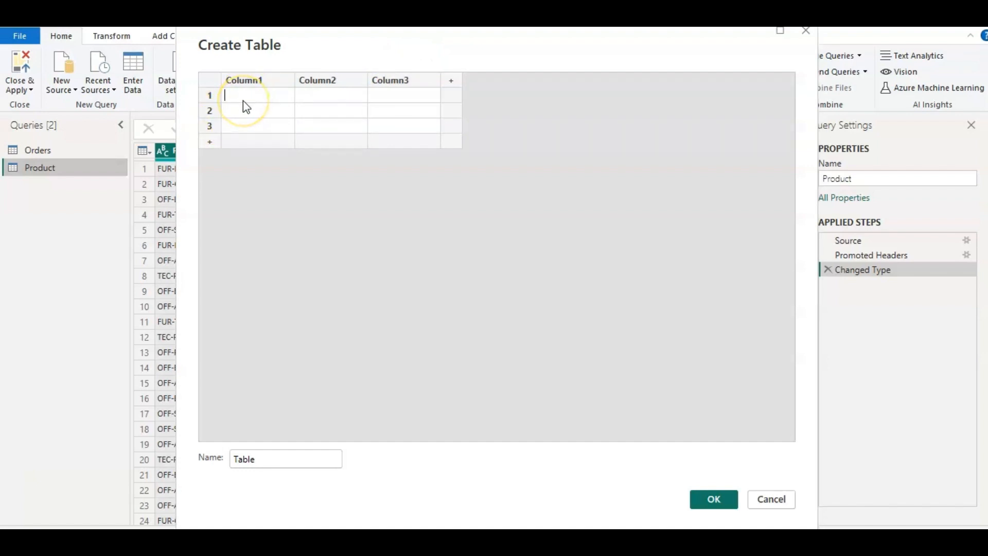
key("Tab")
type("Adre")
key("BackSpace")
key("BackSpace")
type("dress")
key("Tab")
type("Email Id")
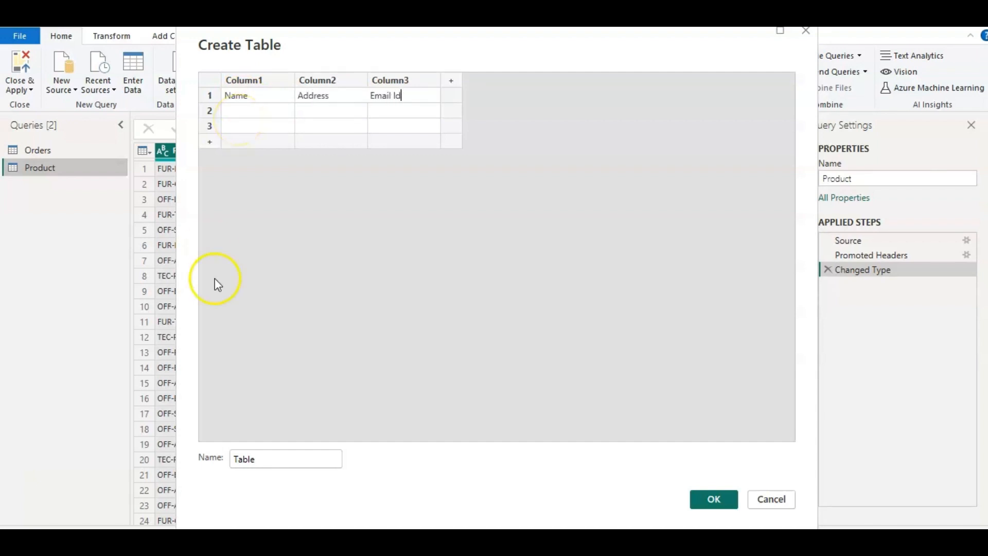
- Name the manually entered table Employee and create it as a query
left_click(261, 460)
key("BackSpace")
key("BackSpace")
key("BackSpace")
key("BackSpace")
key("BackSpace")
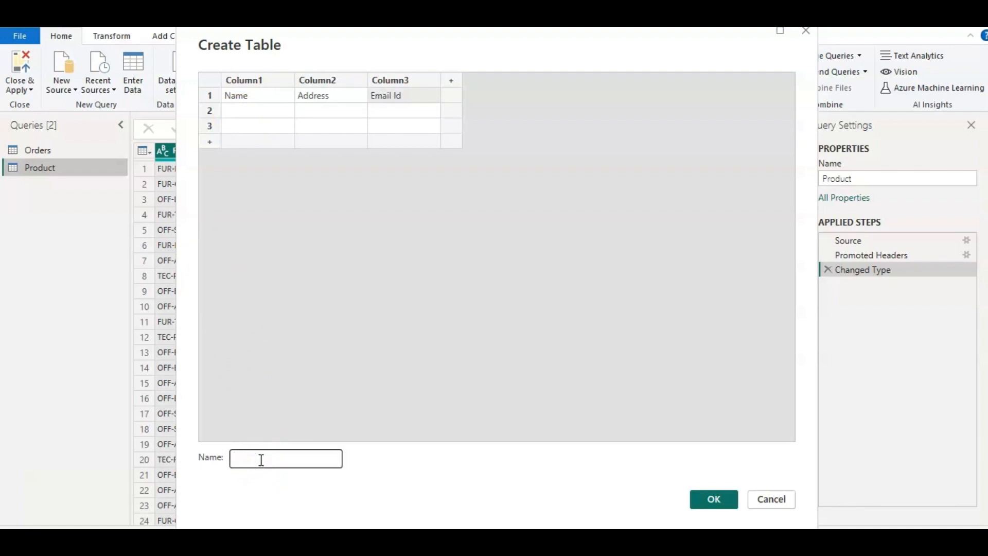
type("Employee")
left_click(715, 499)
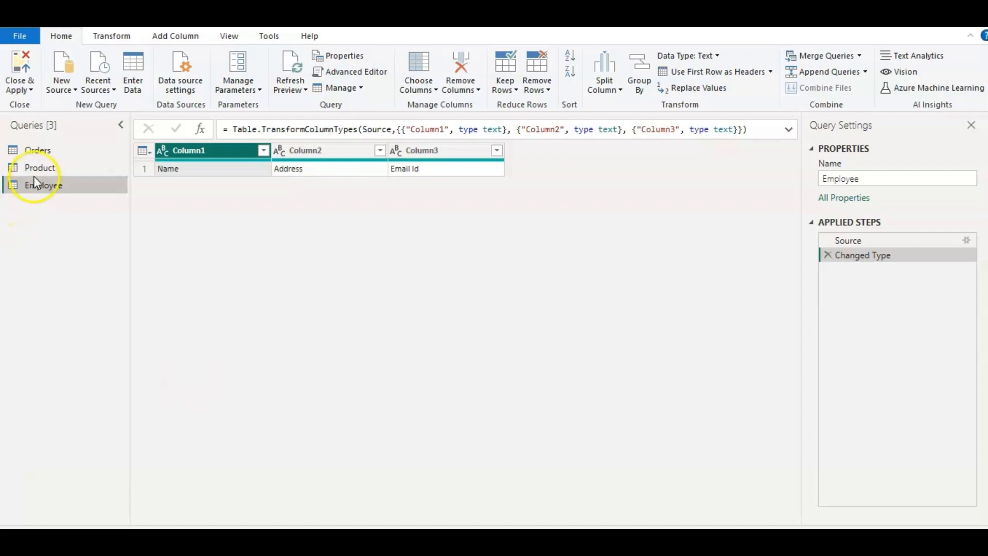
- Duplicate the Orders query
left_click(39, 153)
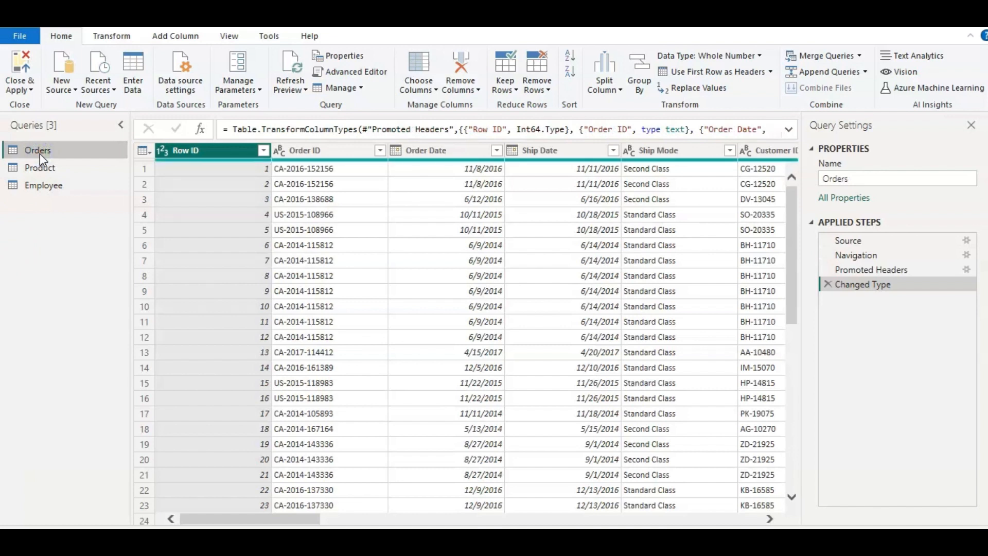
right_click(39, 153)
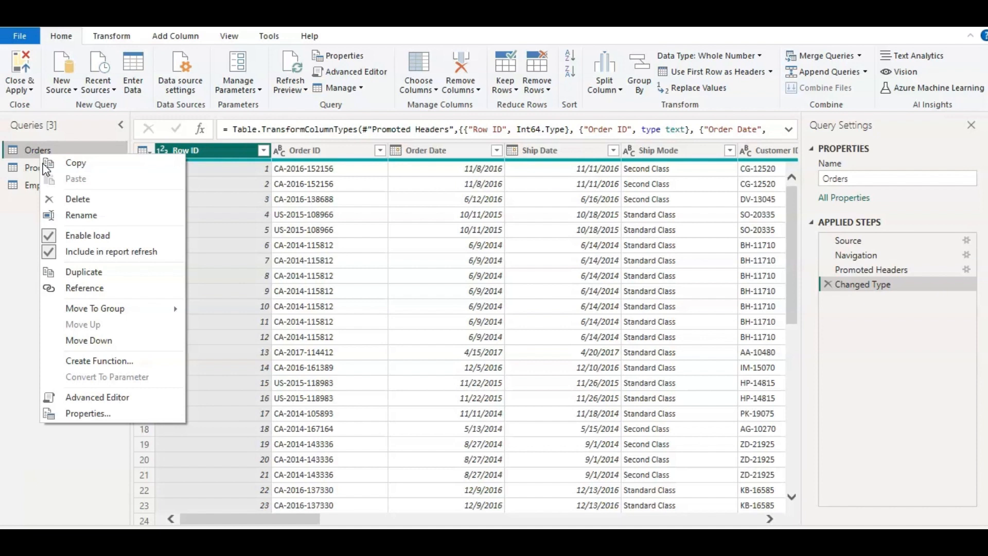
left_click(89, 276)
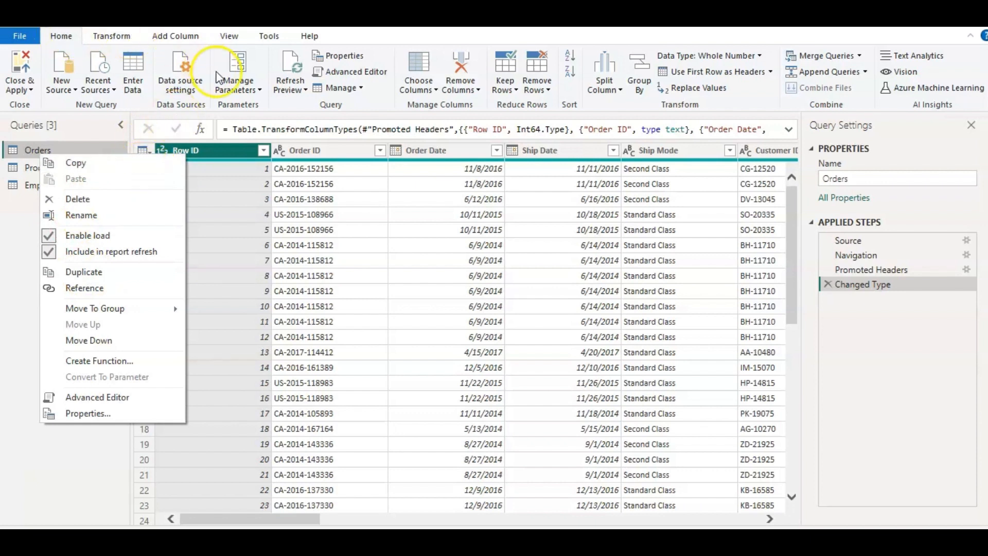
left_click(361, 88)
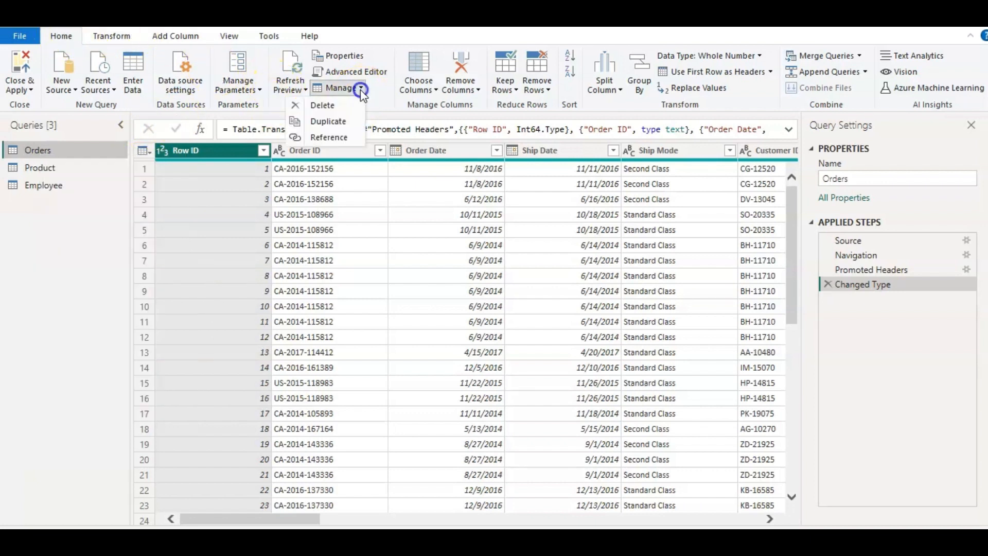
left_click(339, 128)
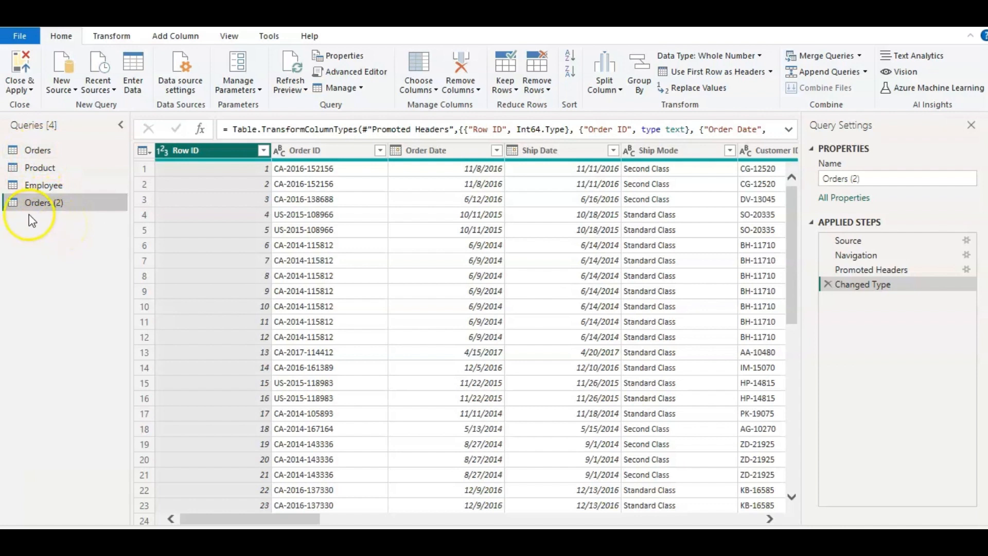
- Rename the duplicated Orders query as order-copied
right_click(56, 206)
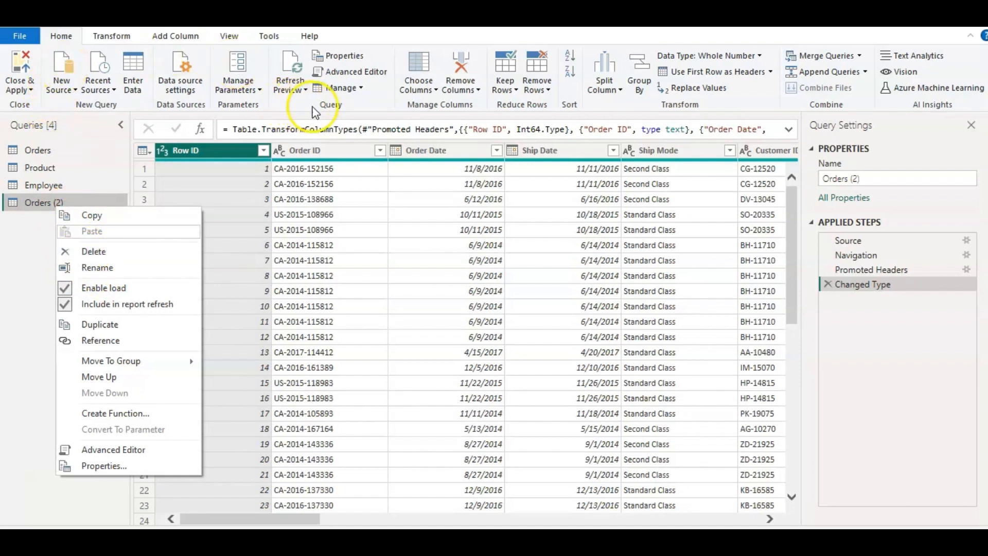
left_click(358, 88)
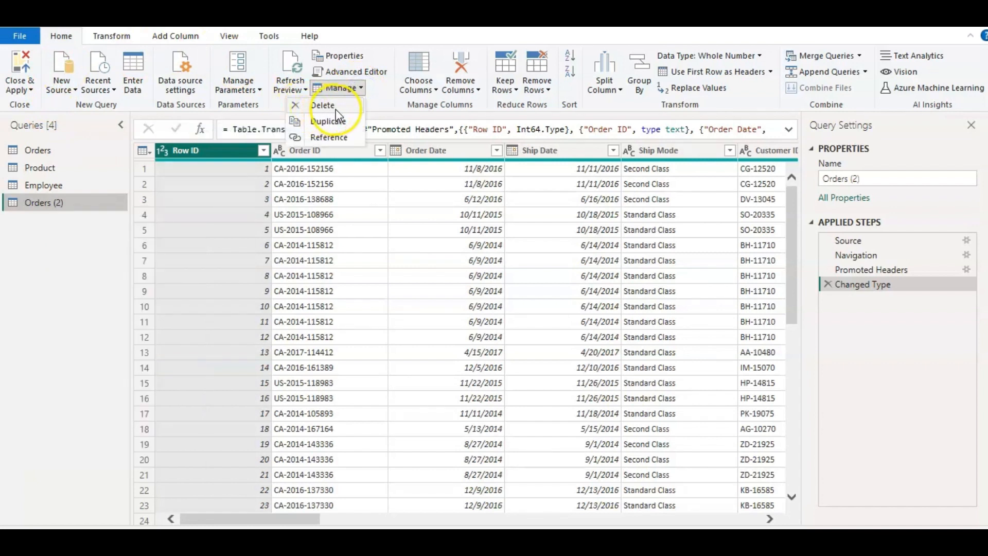
left_click(40, 205)
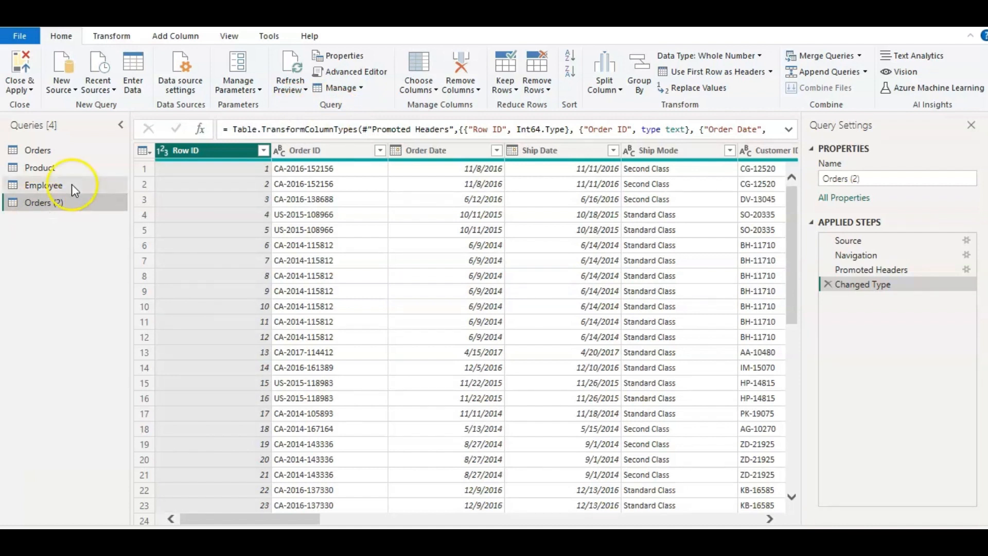
right_click(37, 203)
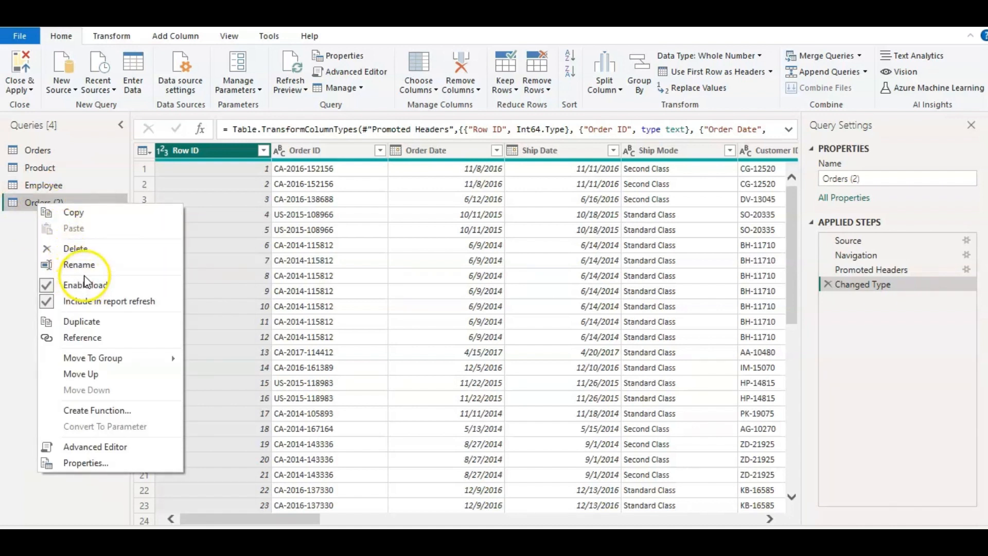
left_click(88, 269)
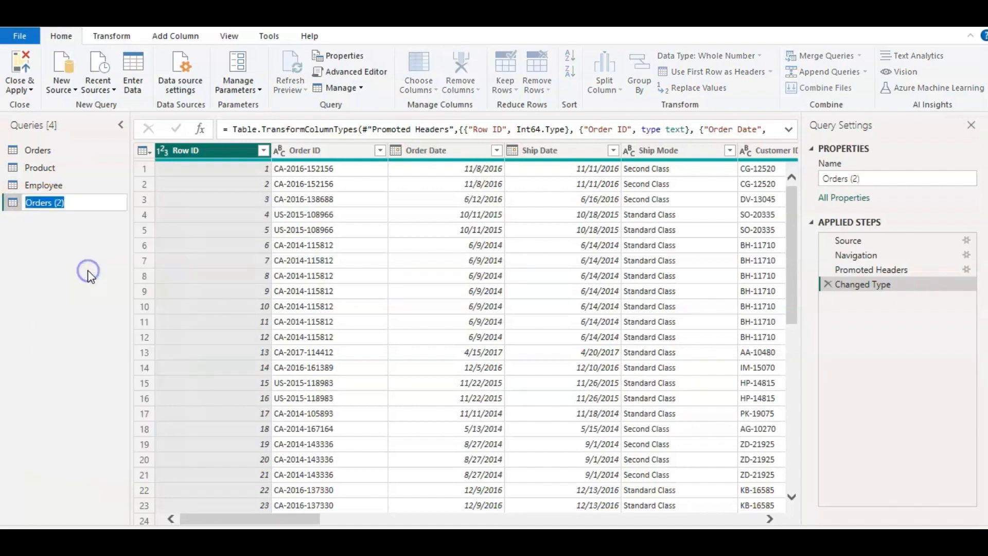
type("order-c")
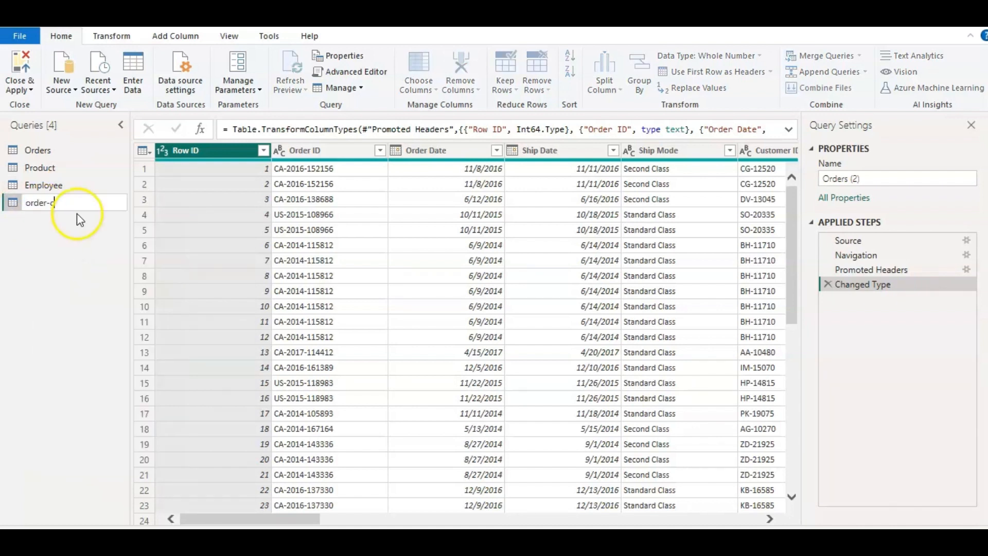
type("opied")
key("Return")
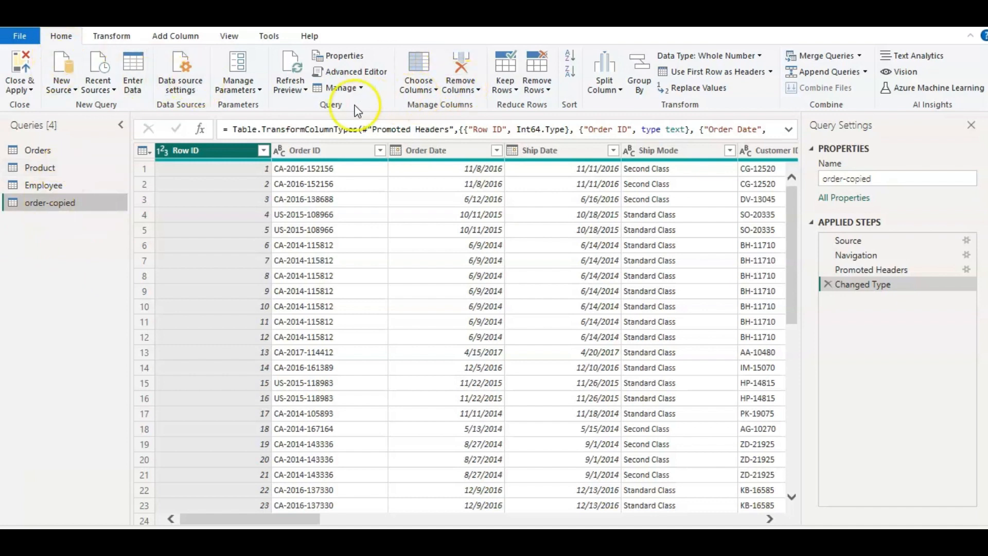
- Delete the order-copied query and display the original Orders query again
left_click(363, 89)
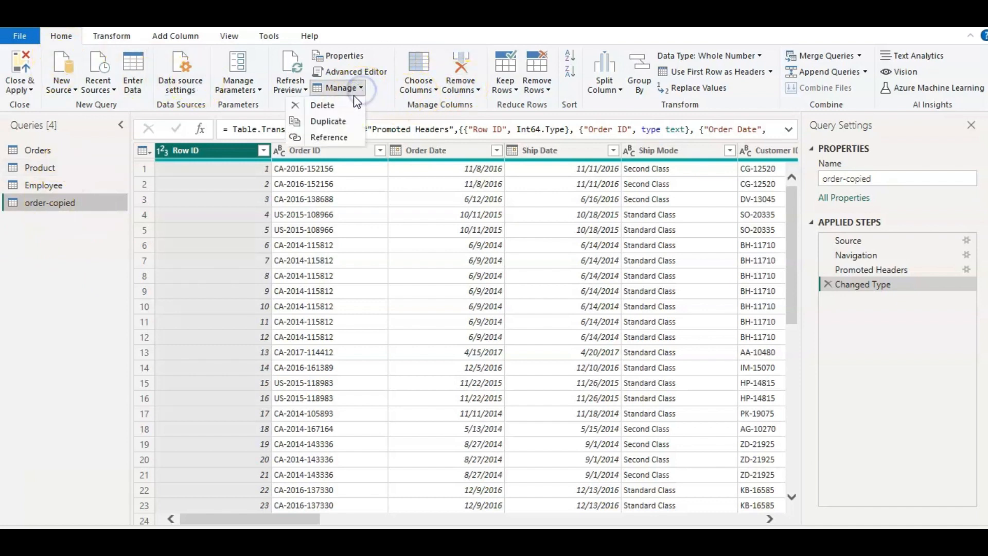
left_click(347, 104)
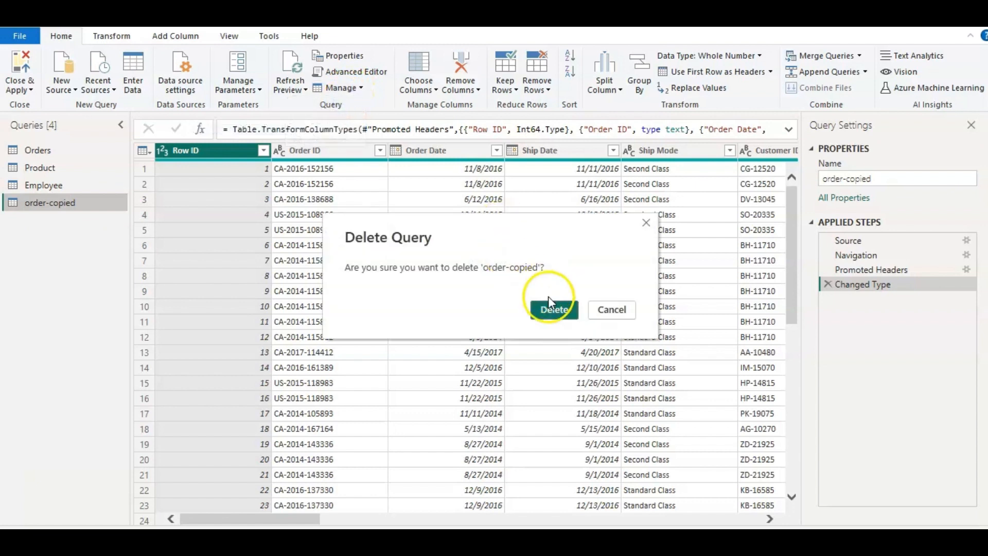
left_click(552, 303)
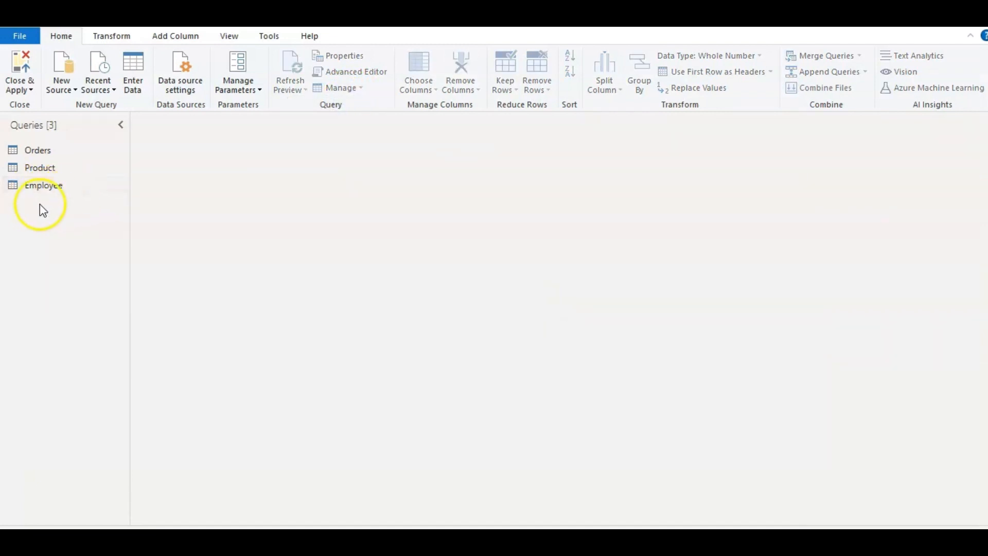
left_click(36, 150)
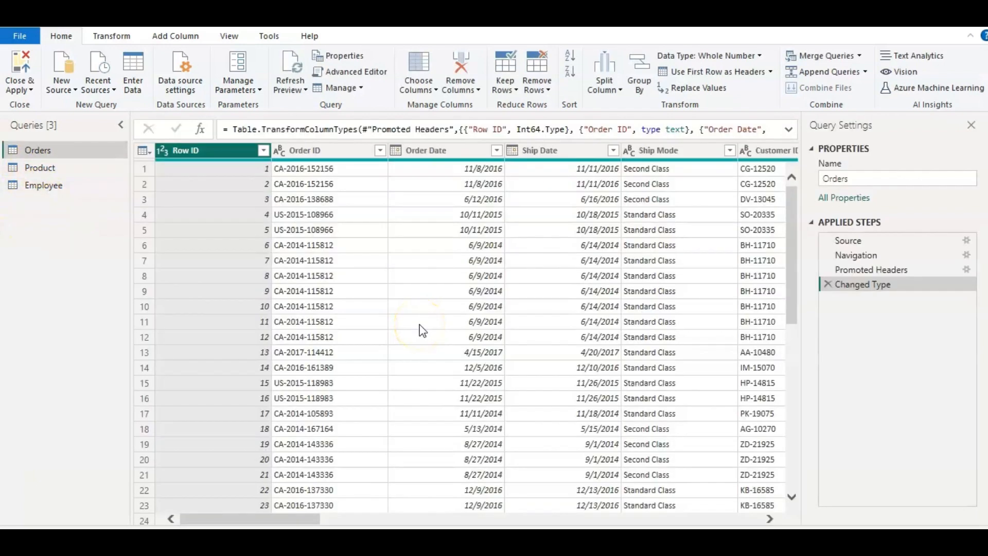